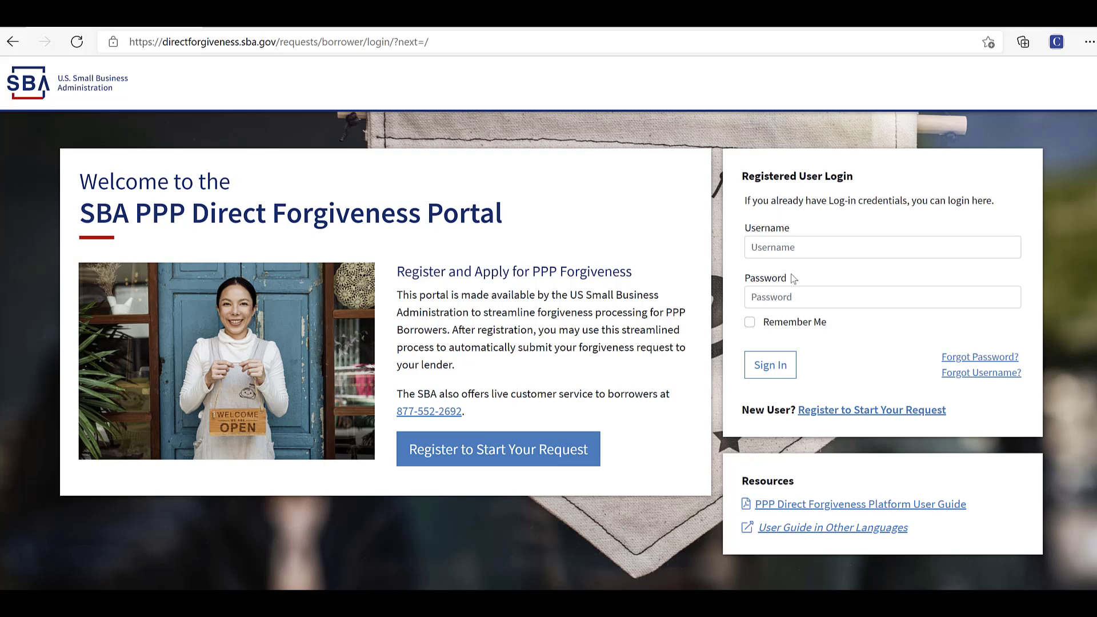
Open the Sign Up page for a new borrower account and look over its registration form.
click(479, 458)
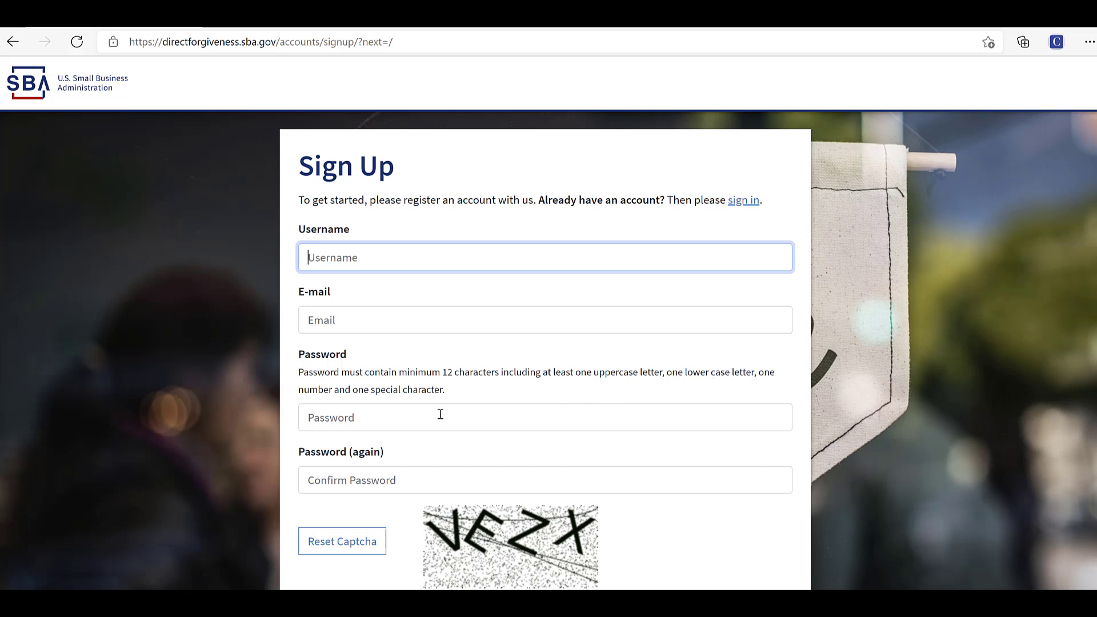
scroll(402, 504, down, 1)
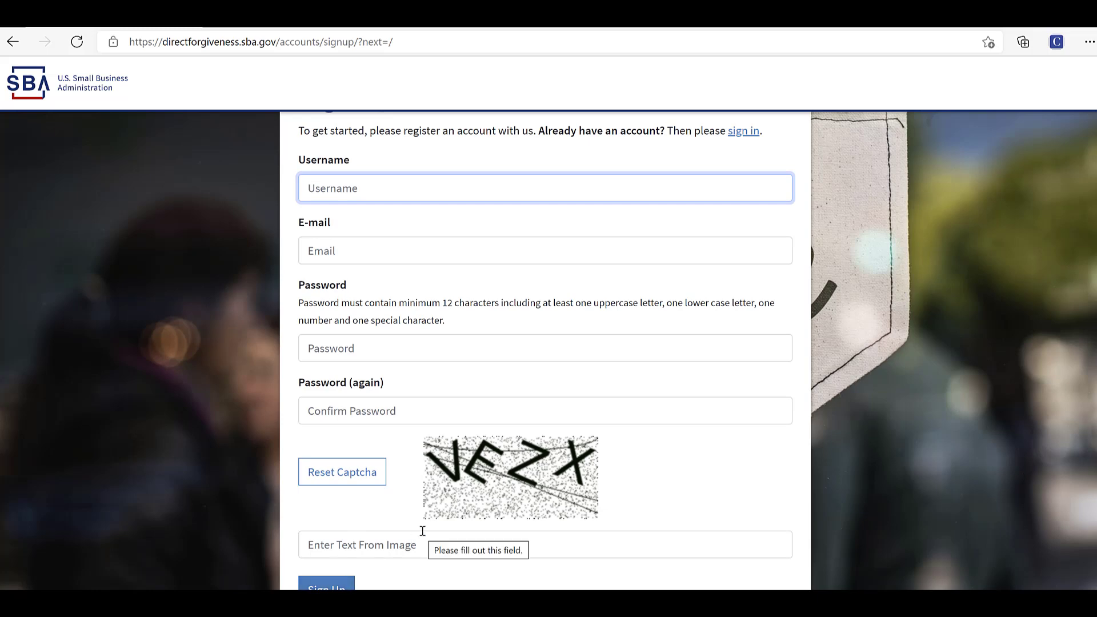
scroll(421, 530, up, 1)
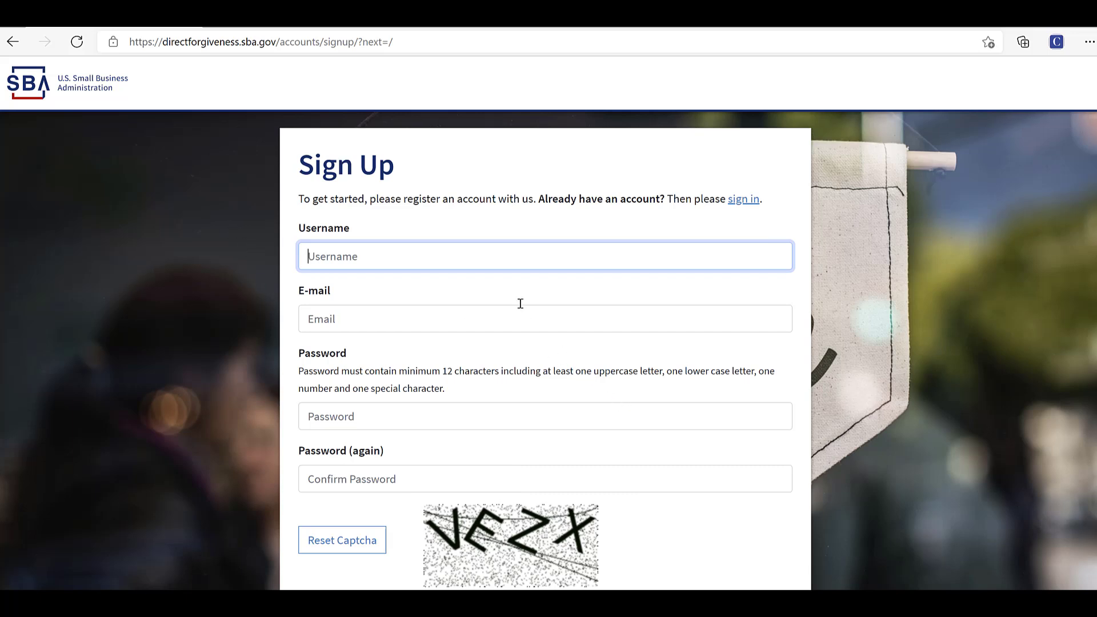
scroll(519, 306, down, 1)
scroll(320, 583, up, 1)
Log in with the account's username and password, then enter the SMS verification code.
click(12, 42)
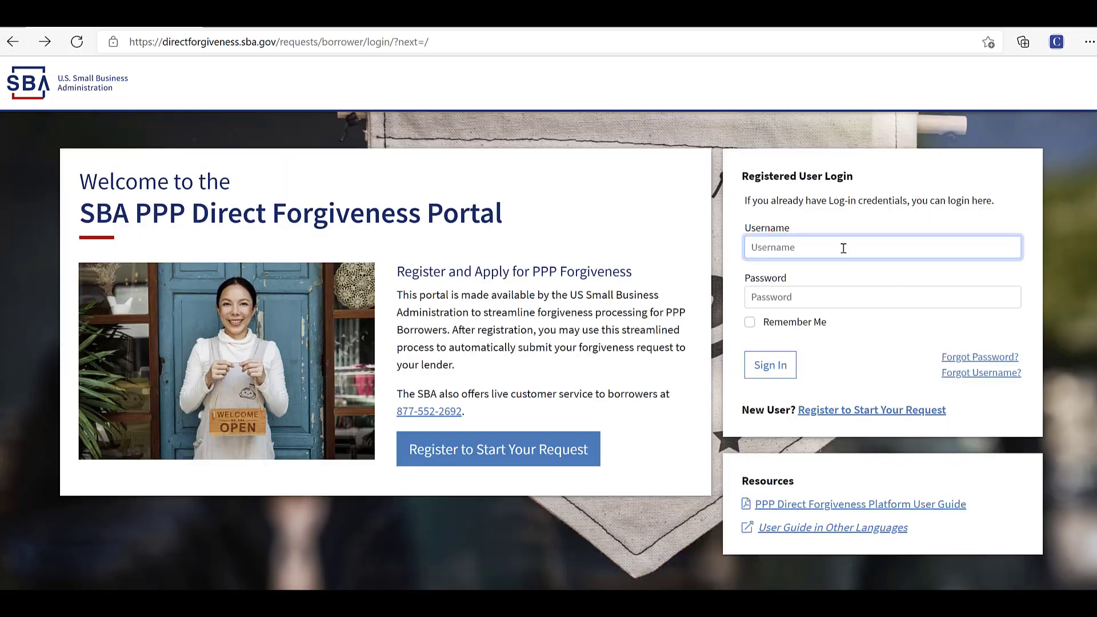
text(cclark)
key(BackSpace)
key(BackSpace)
key(BackSpace)
key(BackSpace)
key(BackSpace)
text(lark)
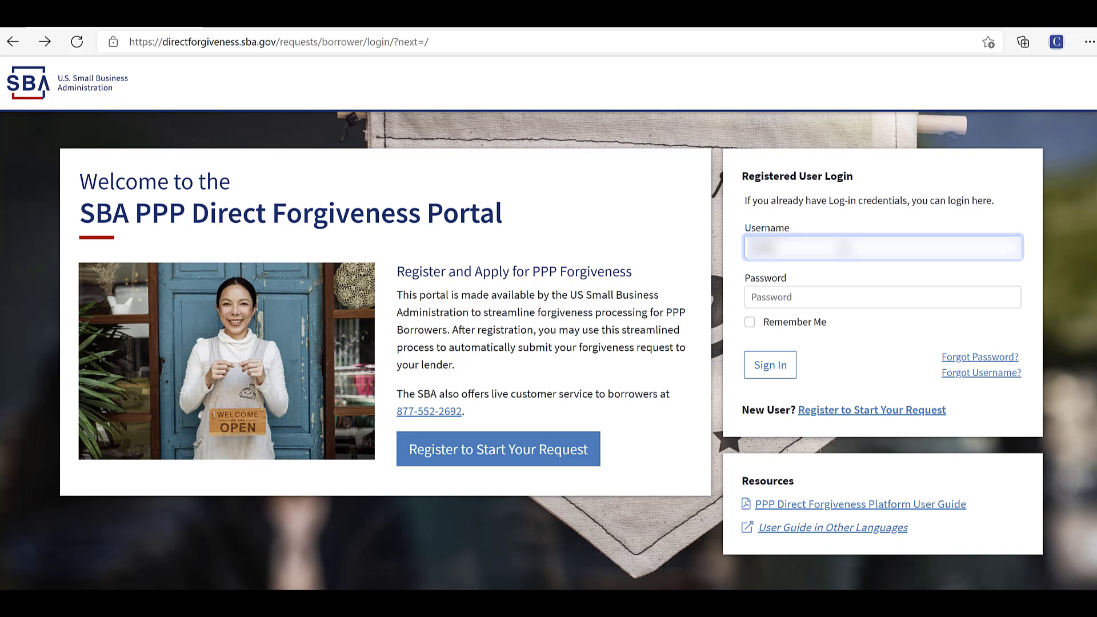
text(*******)
key(Tab)
key(ctrl+v)
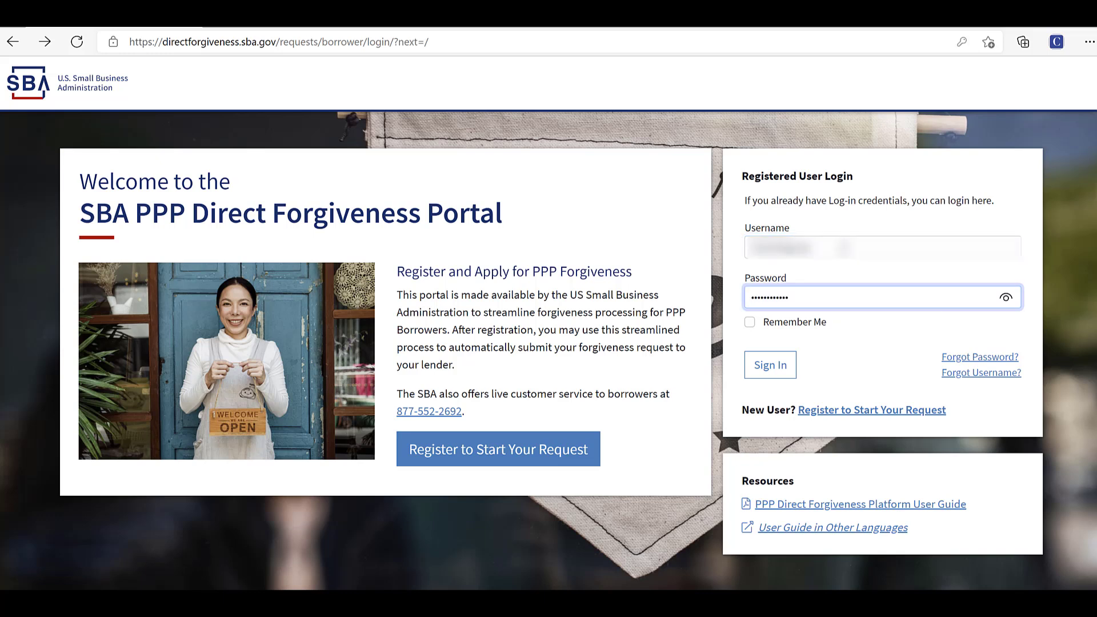
click(769, 371)
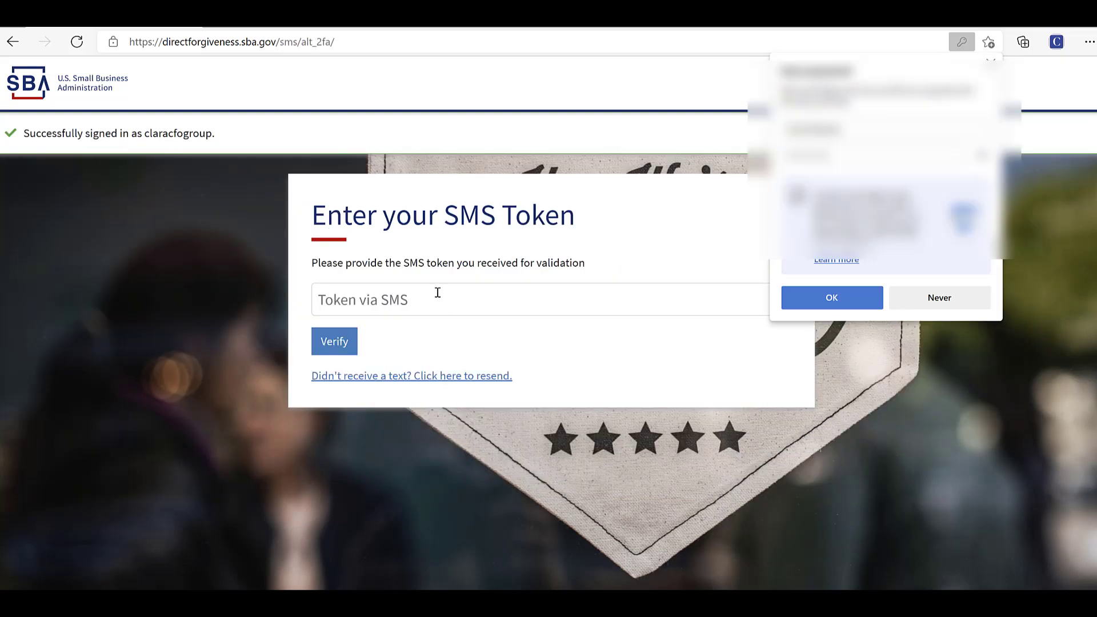
click(403, 269)
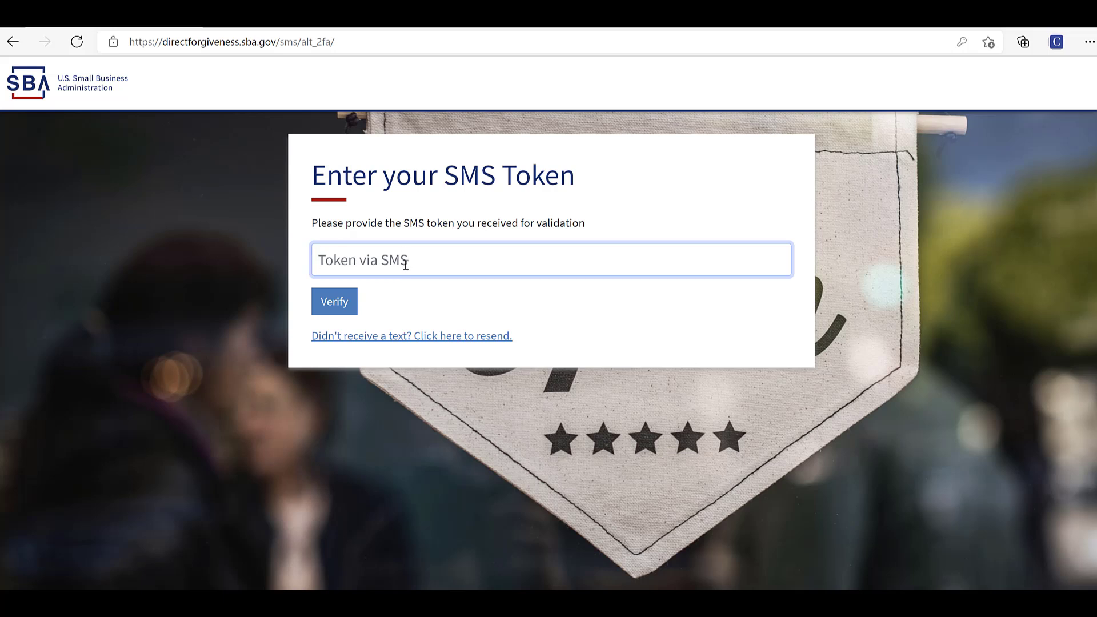
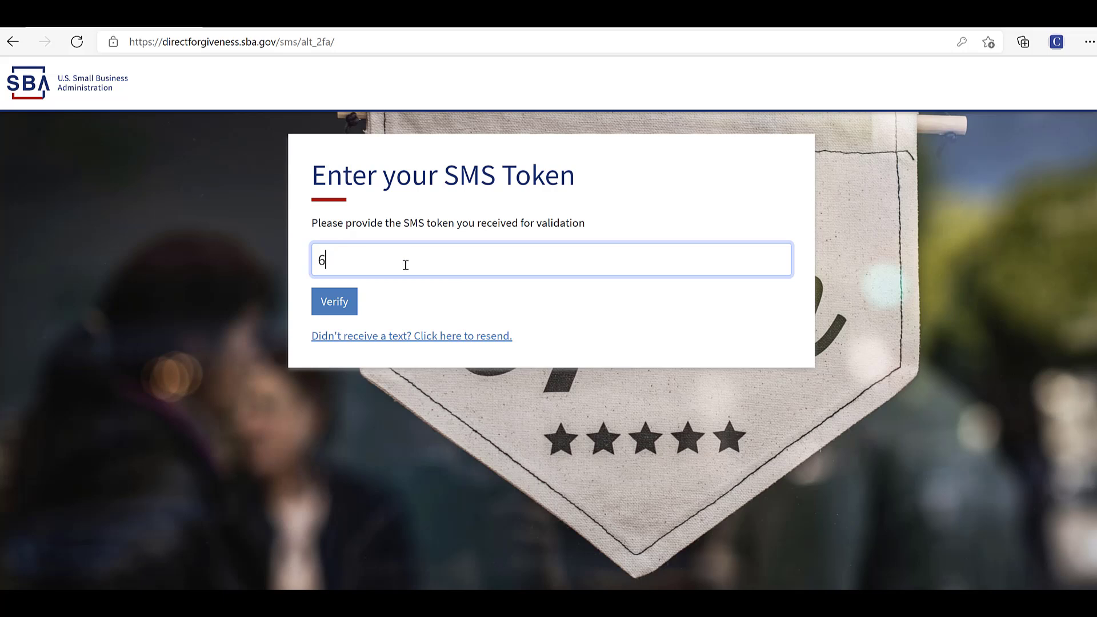
Verify the SMS code and start a new forgiveness request from the dashboard.
click(341, 303)
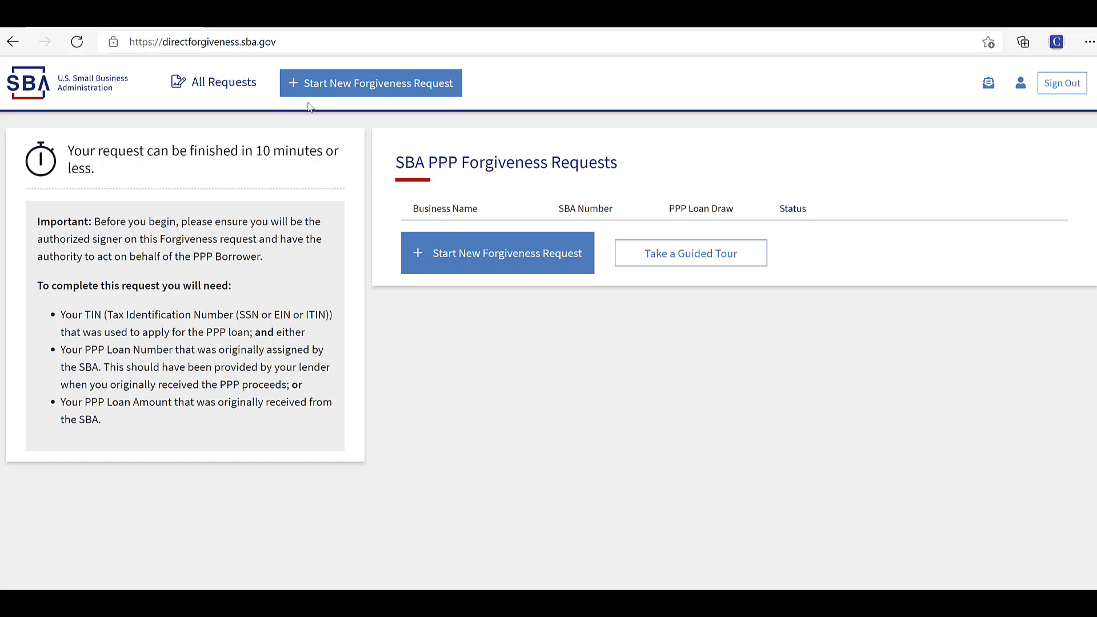
click(486, 258)
Enter the EIN/SSN/ITIN and loan amount to look up the $20,832.00 PPP loan.
click(466, 259)
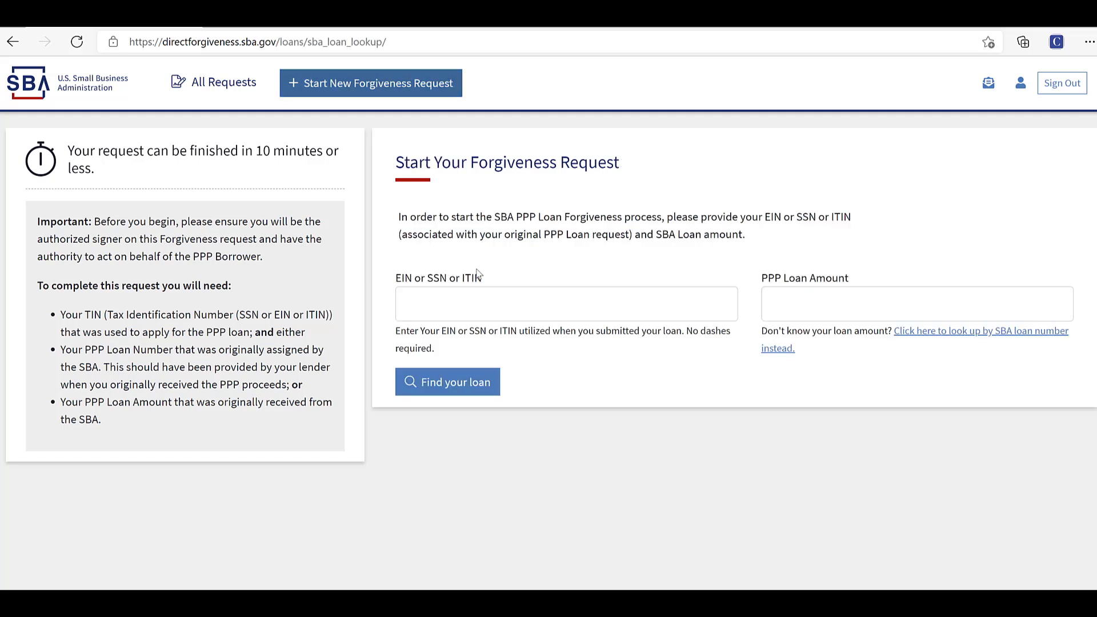
click(539, 306)
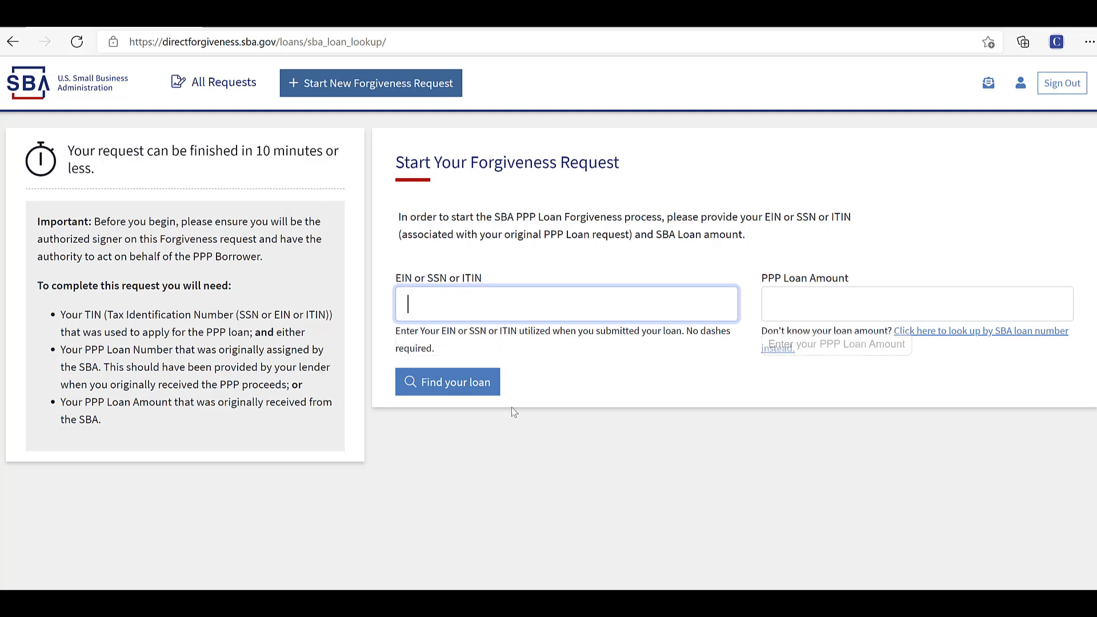
click(463, 387)
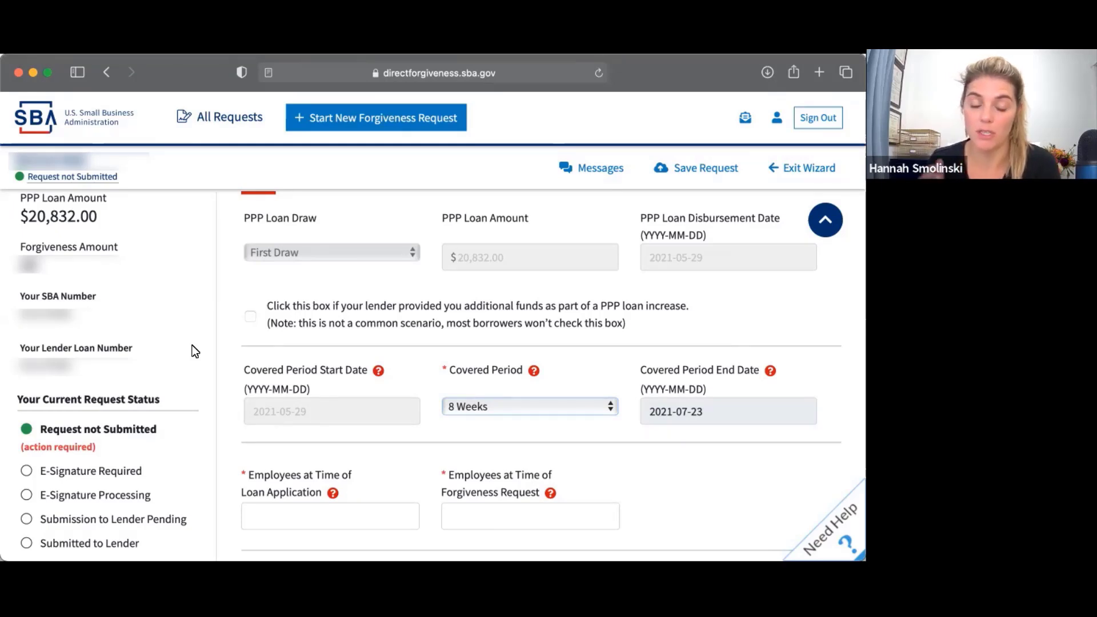
Switch the covered period to 'Pick Your Date' with an end date of 2021-08-31.
click(611, 407)
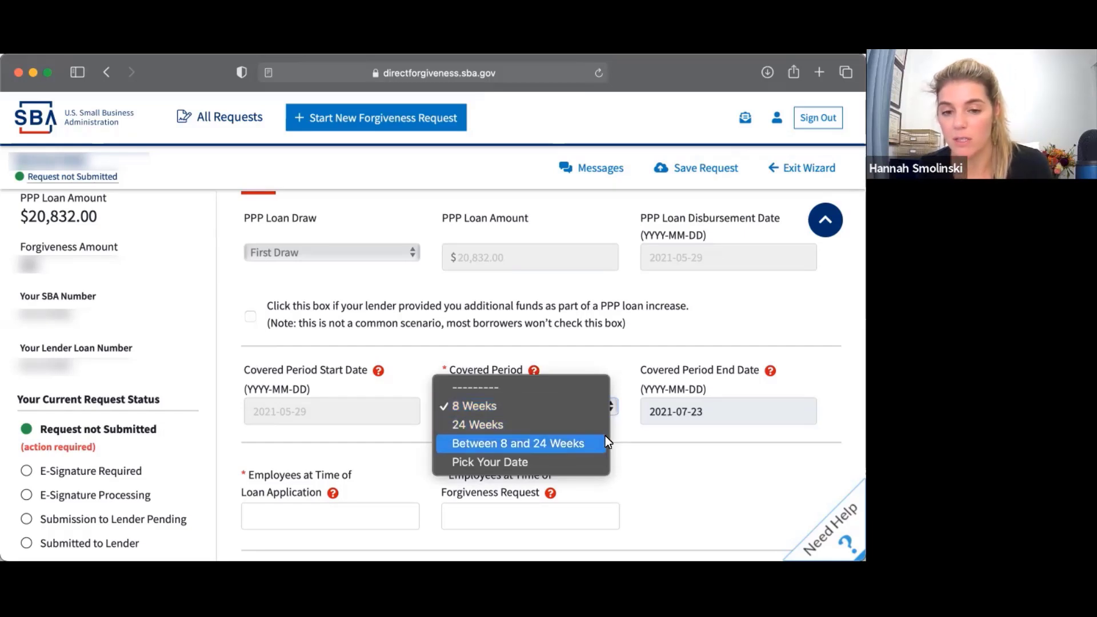
click(550, 459)
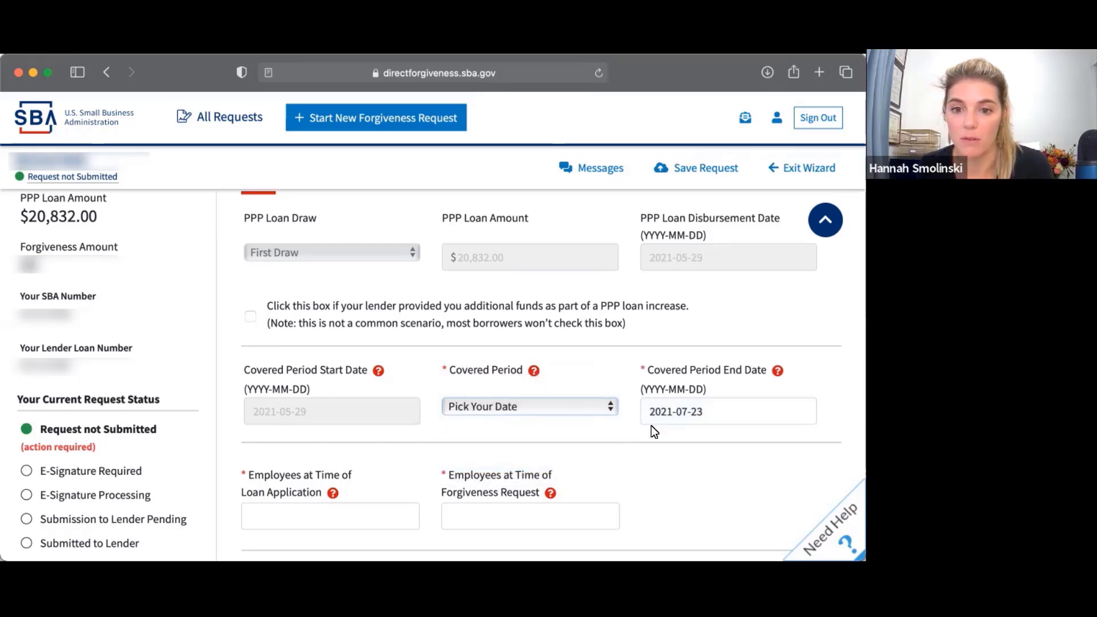
click(708, 412)
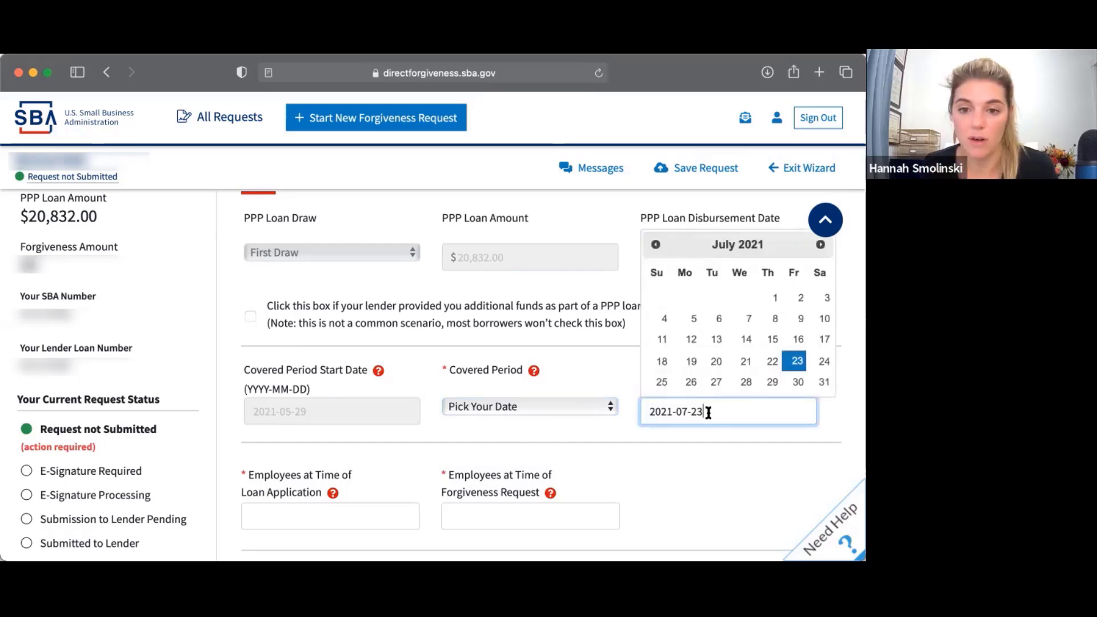
click(820, 243)
click(716, 380)
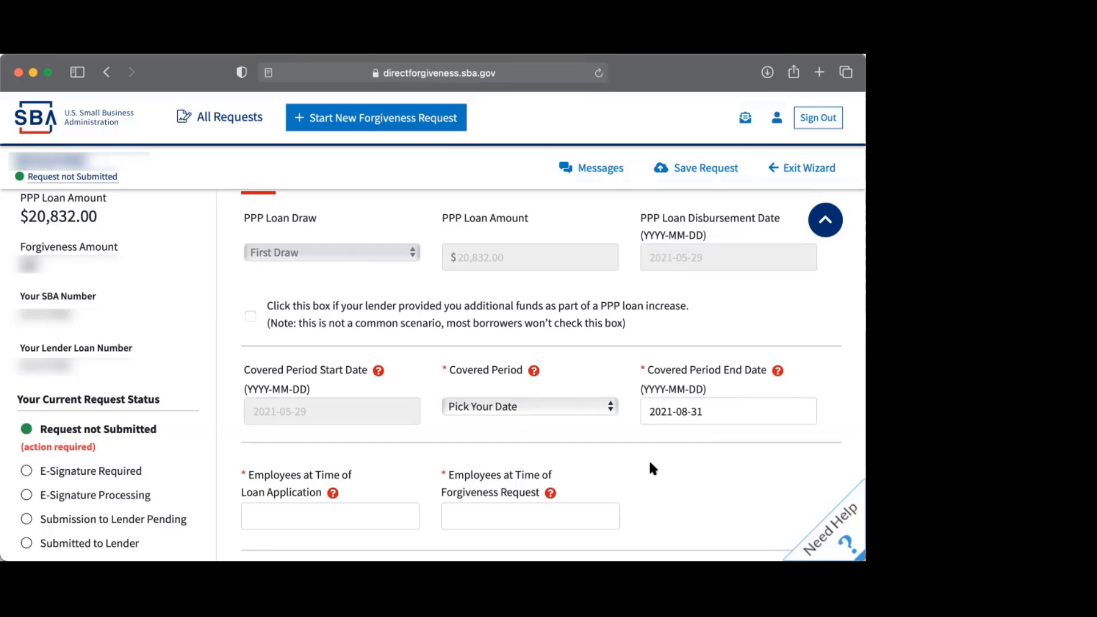
scroll(649, 463, down, 2)
scroll(649, 458, up, 1)
click(350, 484)
text(1)
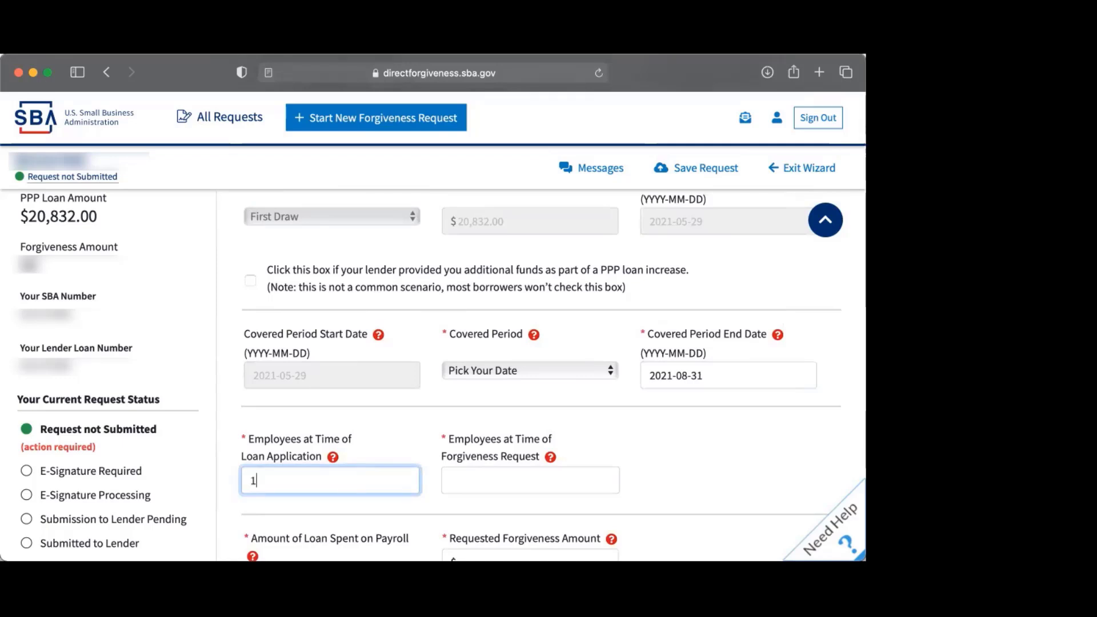
click(486, 488)
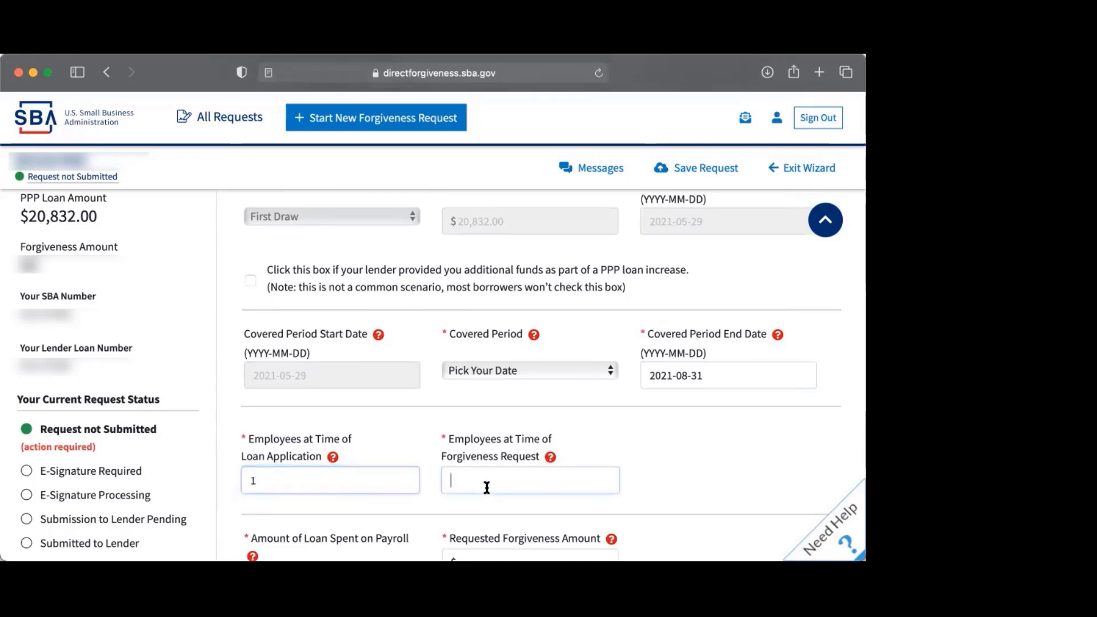
text(1)
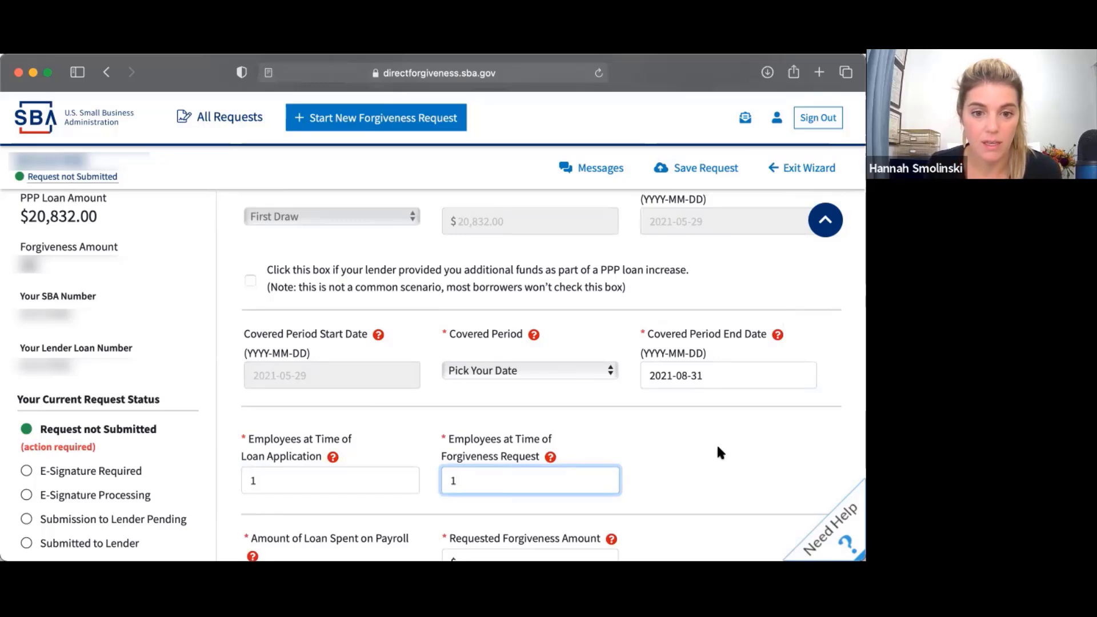
scroll(717, 447, down, 1)
scroll(717, 447, down, 3)
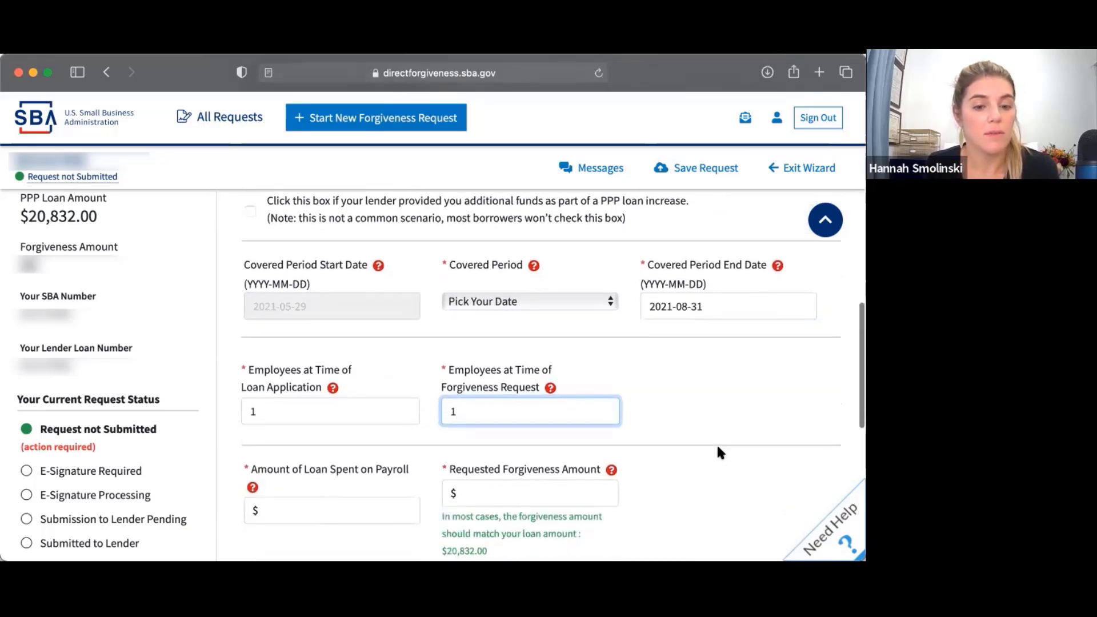
scroll(718, 447, down, 1)
scroll(717, 447, down, 1)
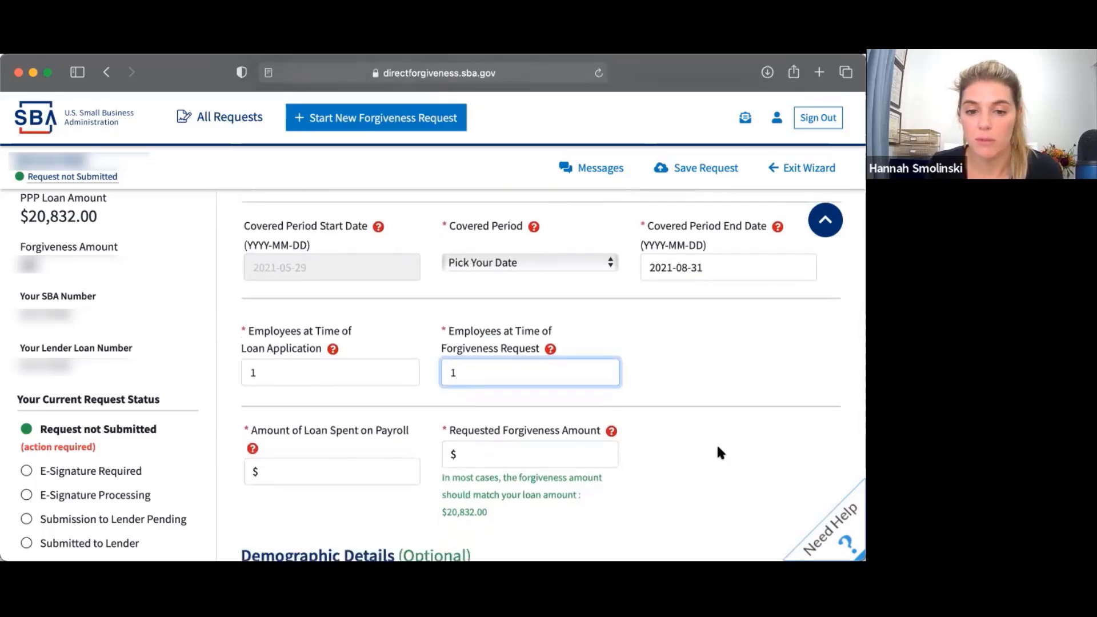
scroll(717, 448, down, 1)
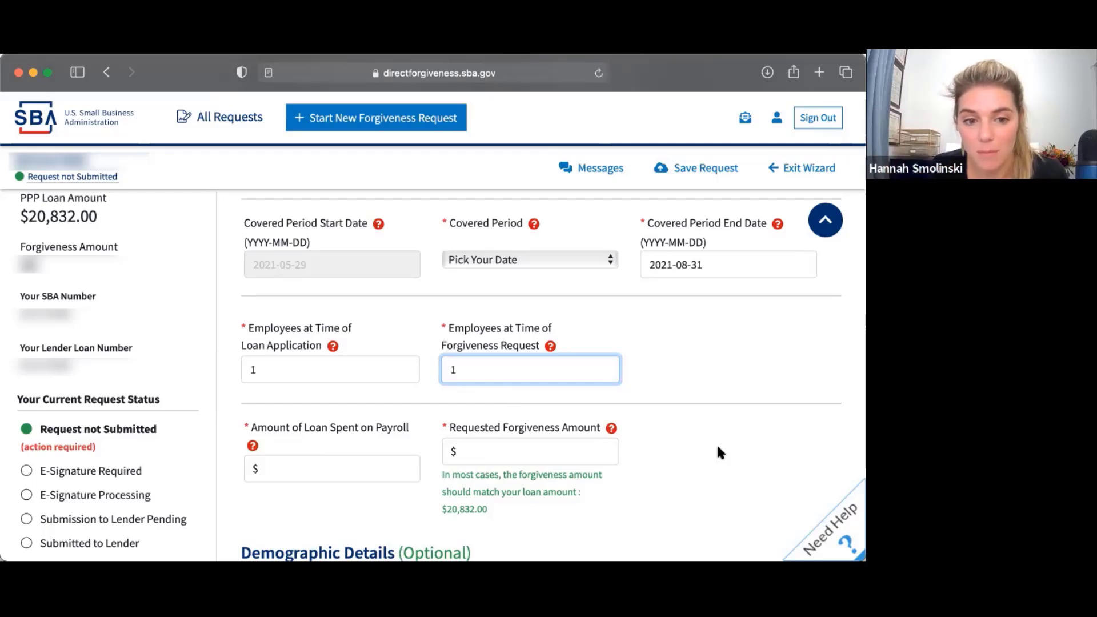
Enter 20,832 as the payroll spending and 20832 as the requested forgiveness amount.
click(393, 467)
text(20)
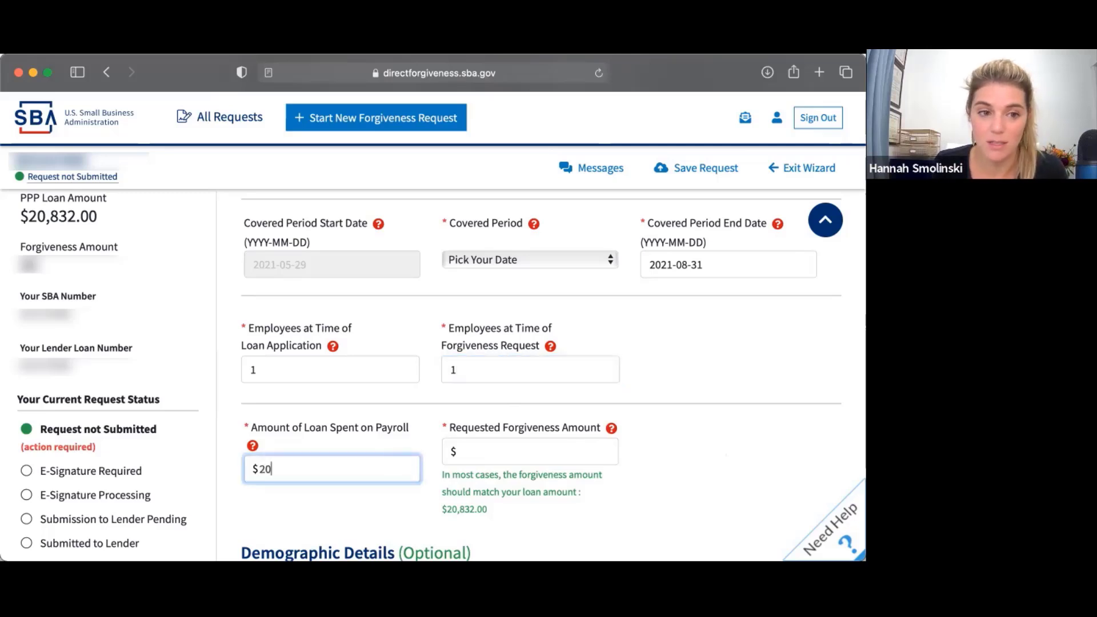
text(,832)
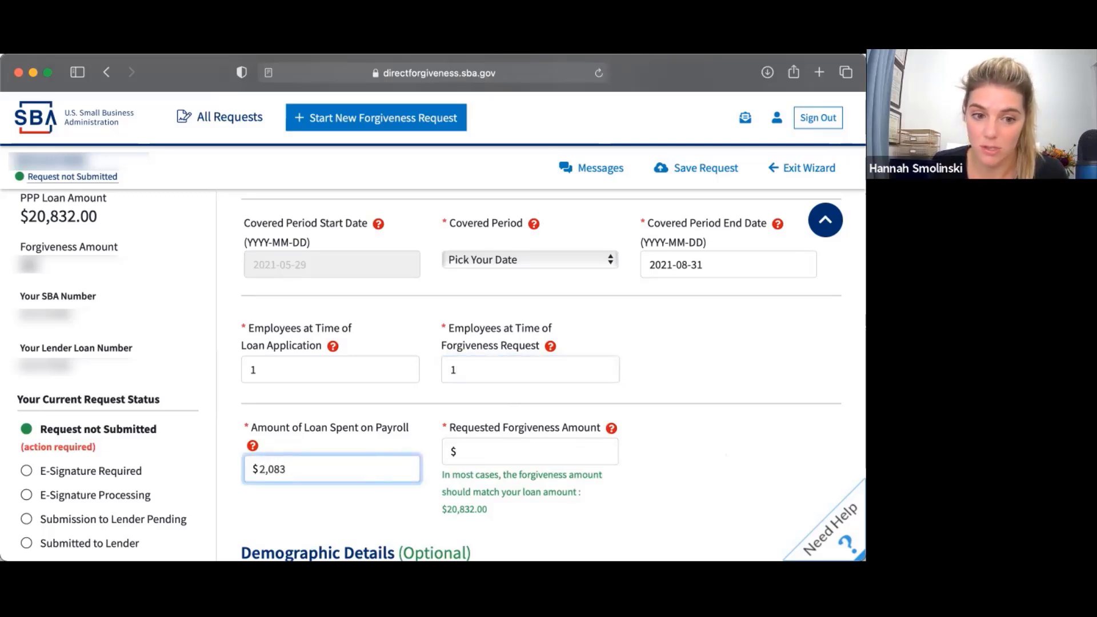
click(486, 452)
text(20832)
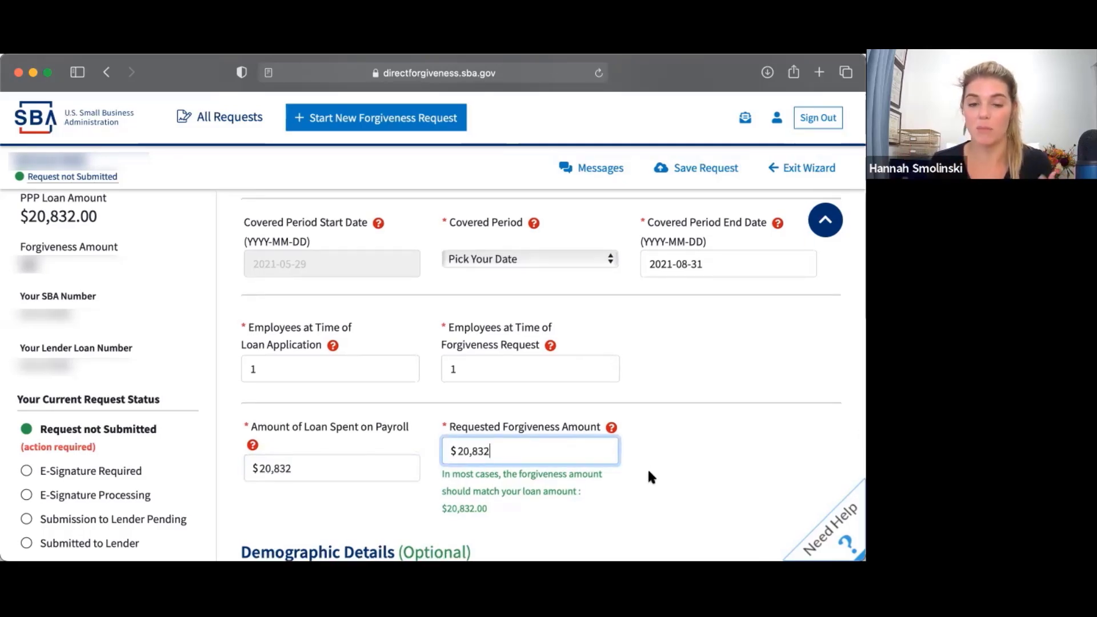
scroll(648, 472, down, 1)
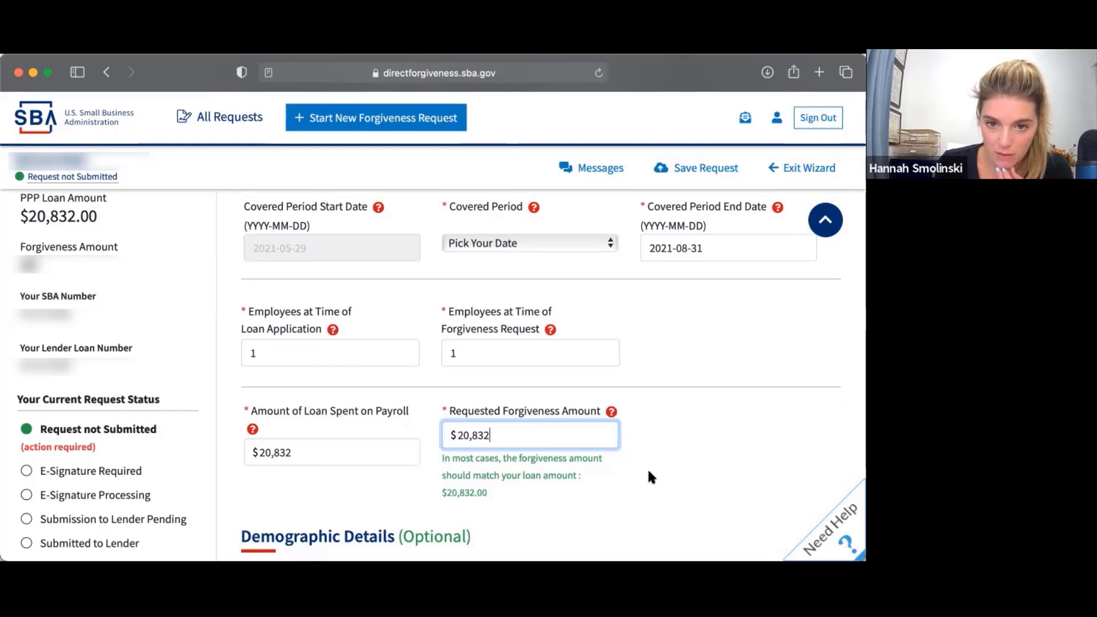
scroll(649, 473, up, 3)
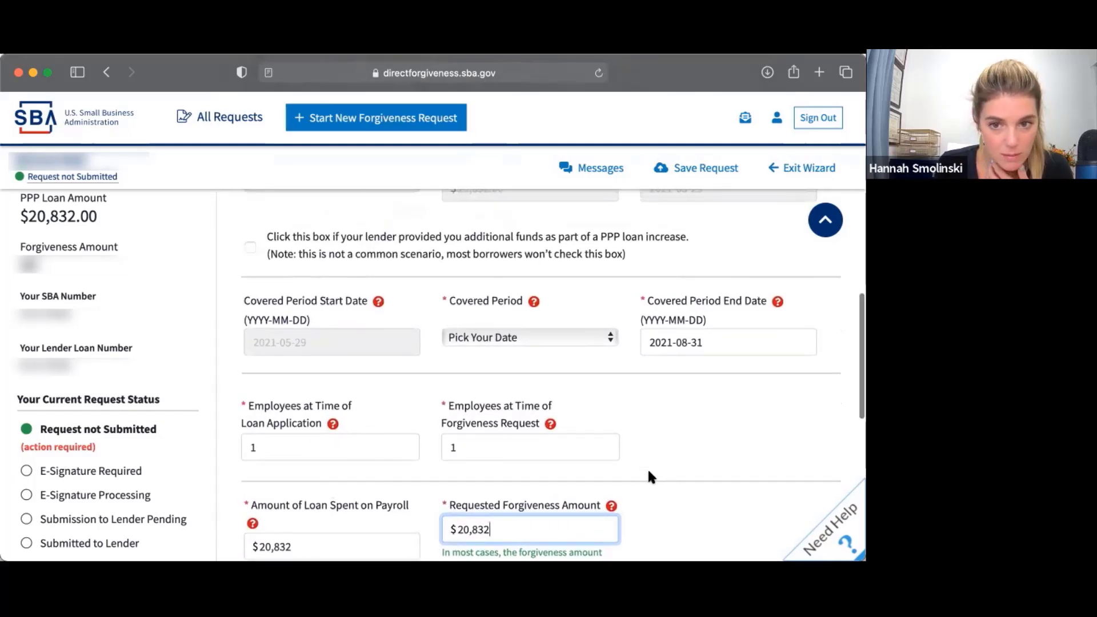
scroll(647, 476, down, 1)
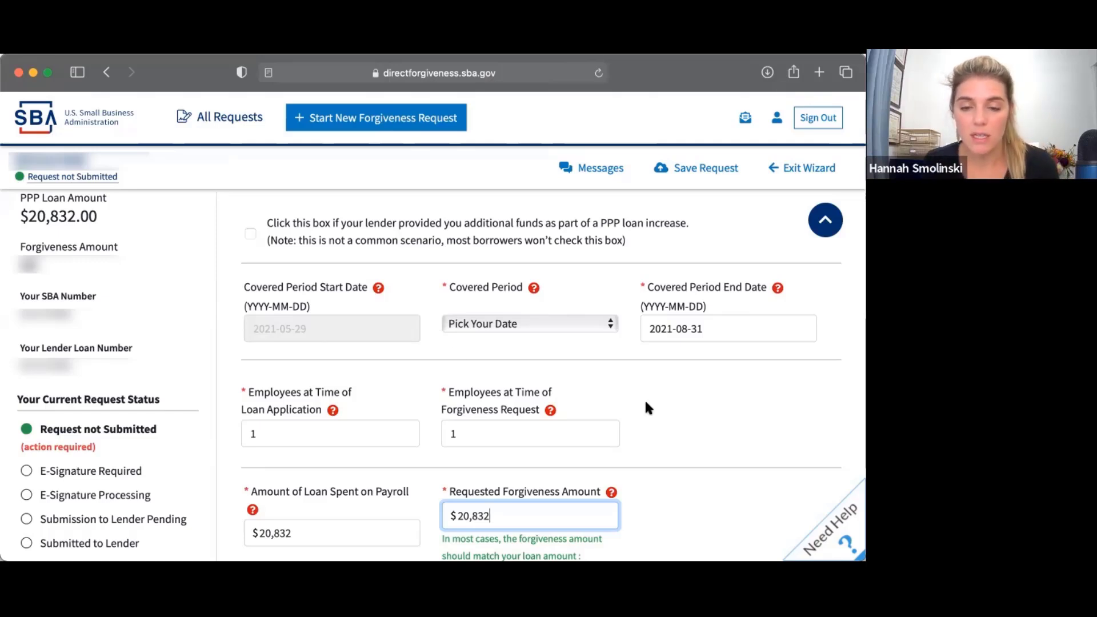
Skip the blank Demographic Details section and continue to the Documentation step.
scroll(646, 404, down, 4)
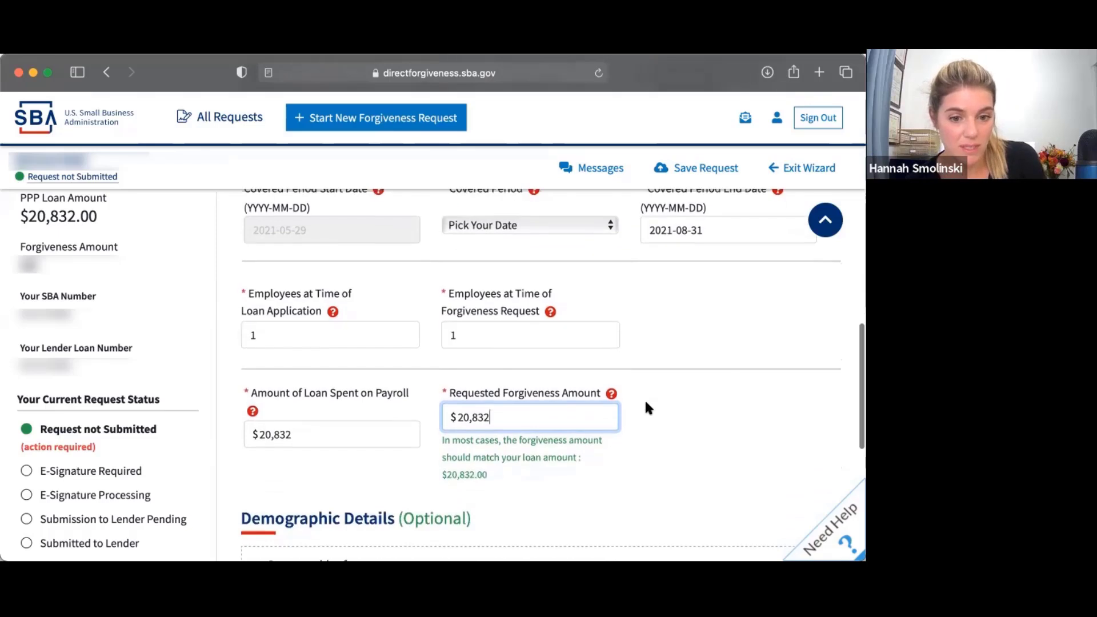
scroll(646, 403, down, 8)
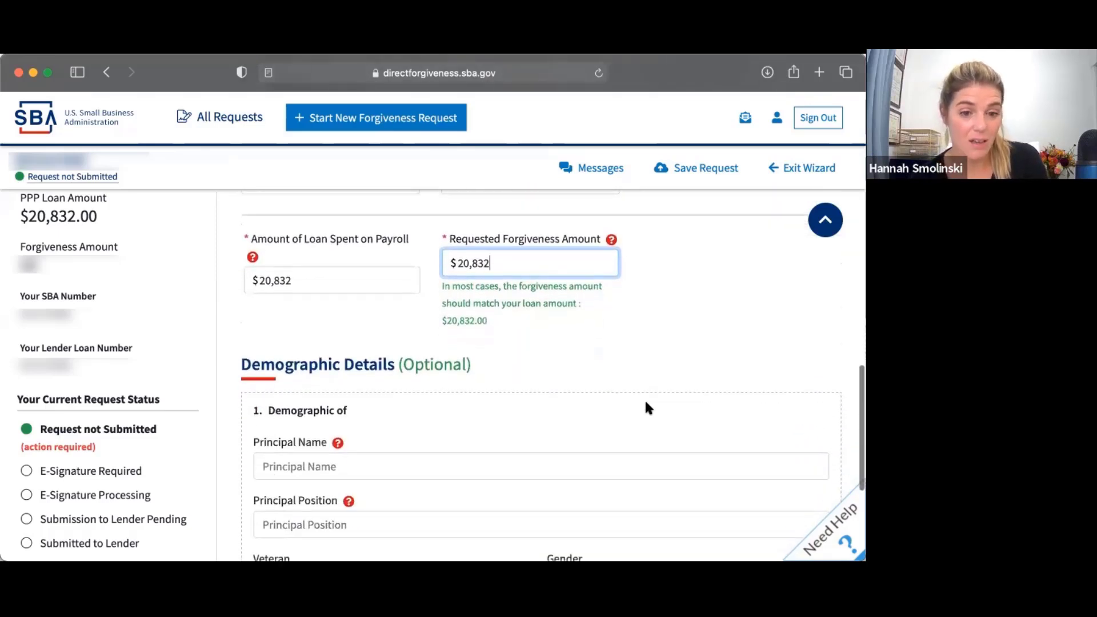
scroll(646, 403, down, 4)
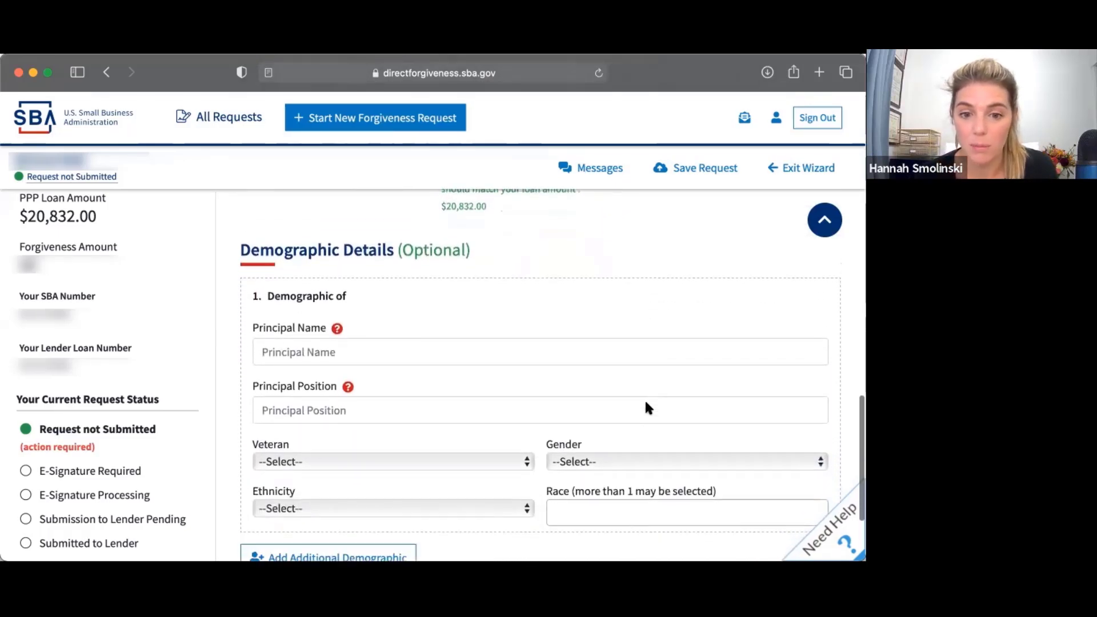
scroll(646, 403, down, 1)
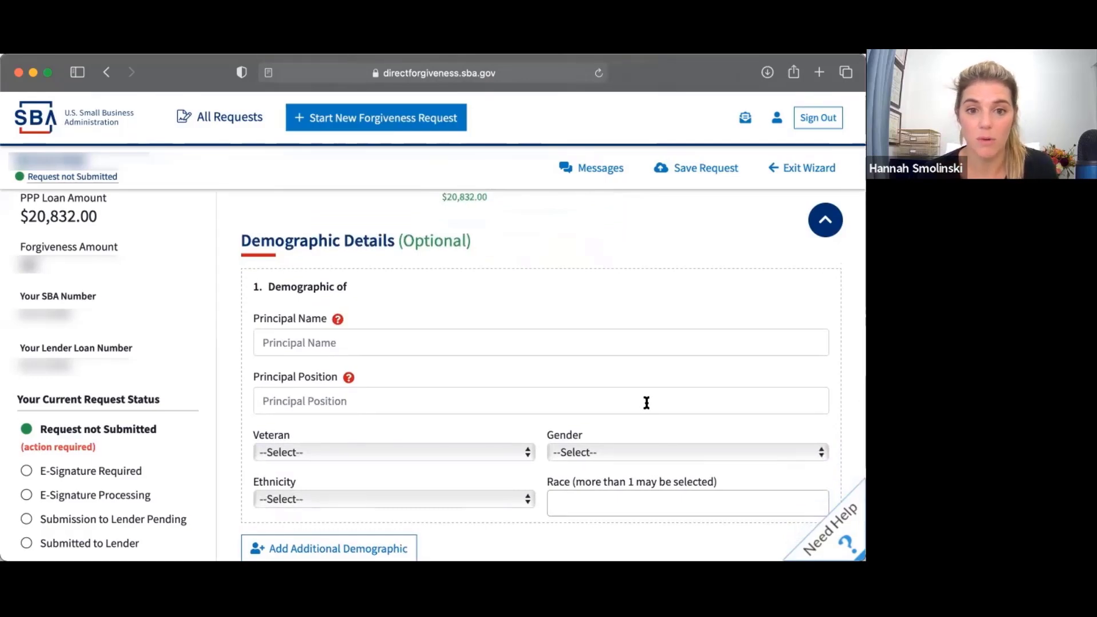
scroll(646, 404, down, 1)
scroll(646, 403, down, 5)
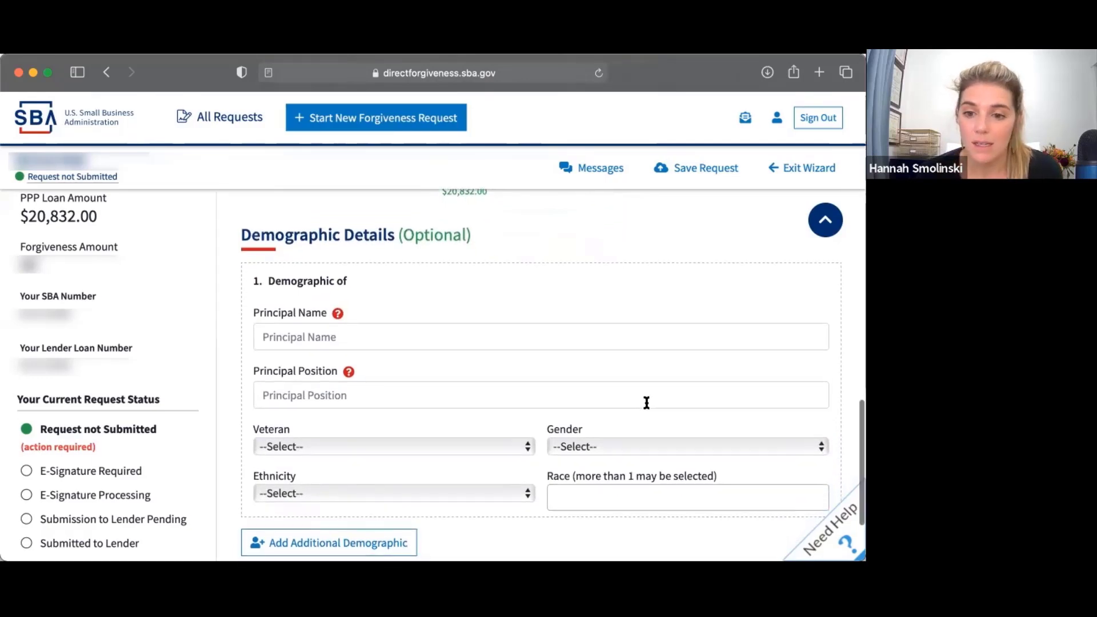
scroll(646, 404, down, 1)
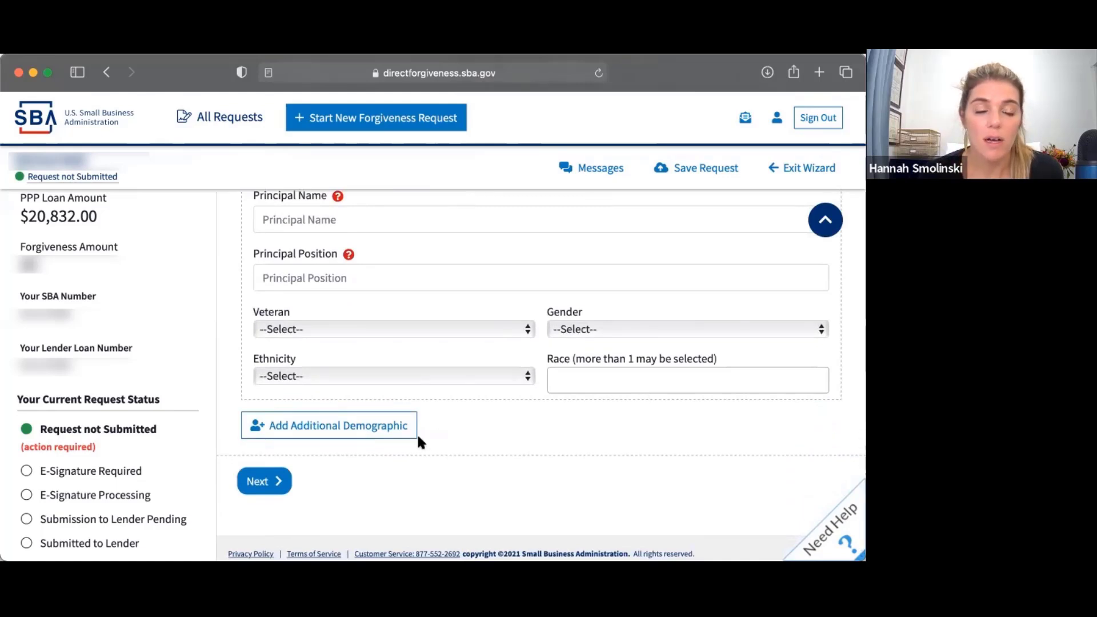
click(263, 482)
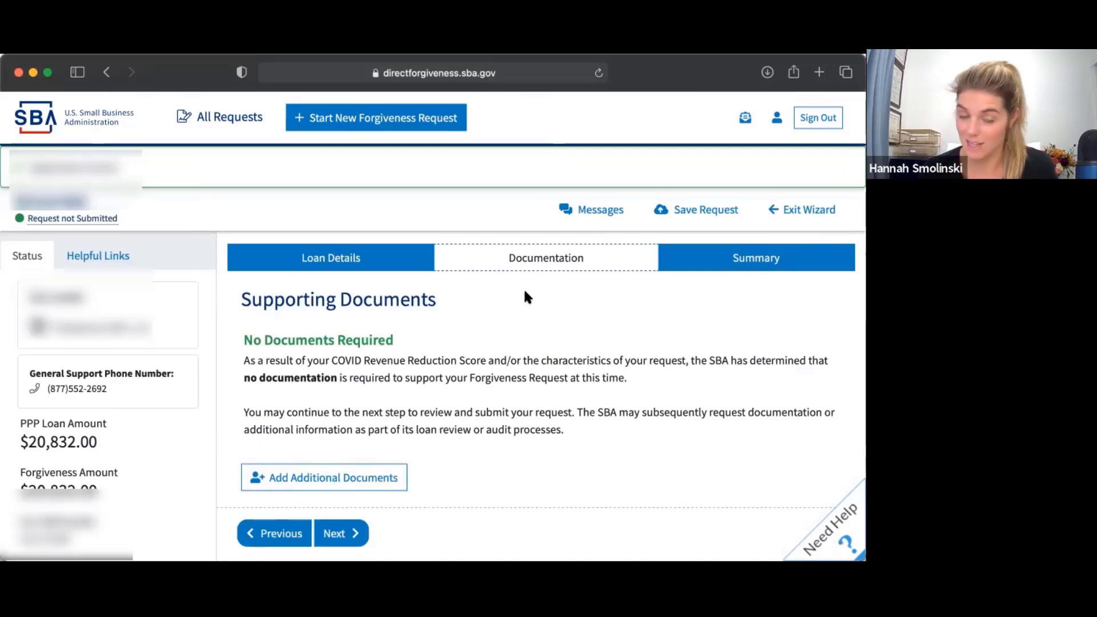
scroll(525, 295, down, 1)
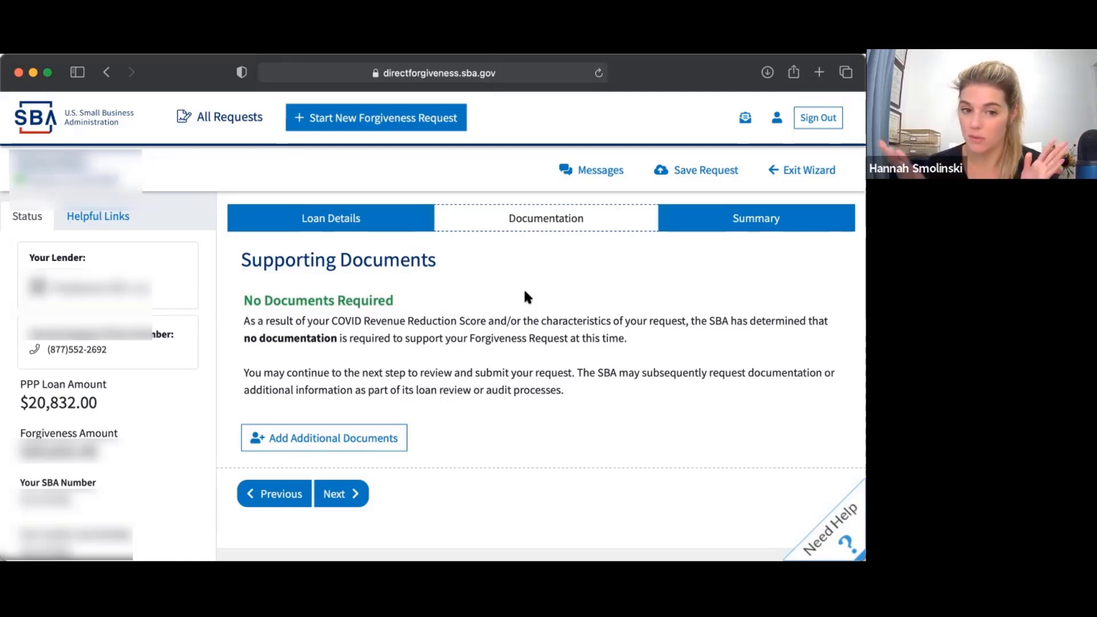
Review the $20,832.00 request on the Summary tab and submit it for electronic signature.
click(337, 491)
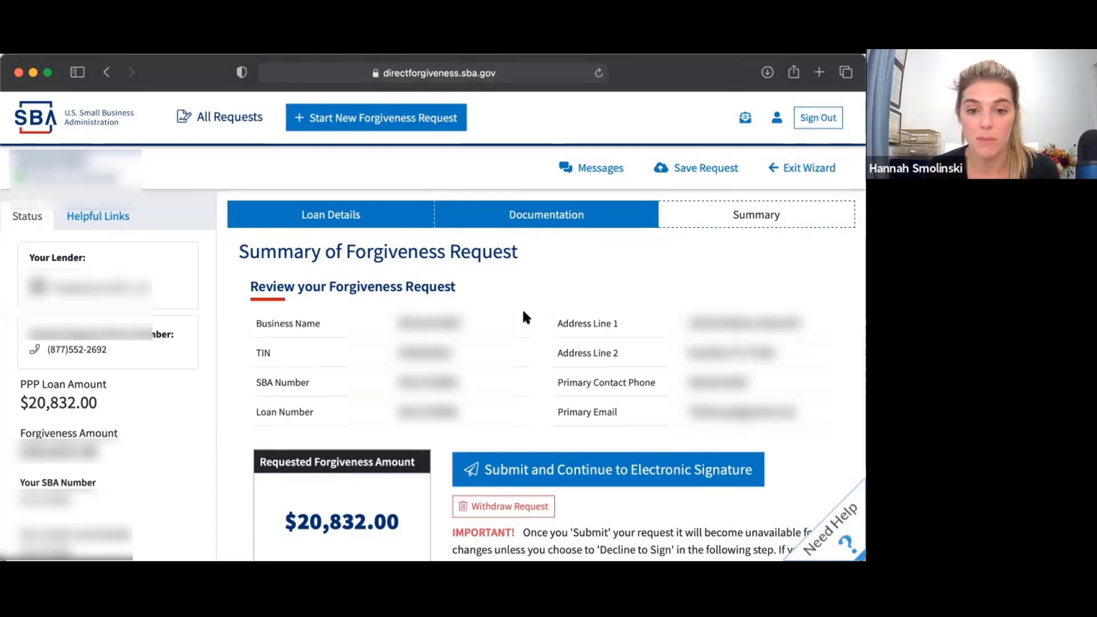
scroll(522, 307, down, 1)
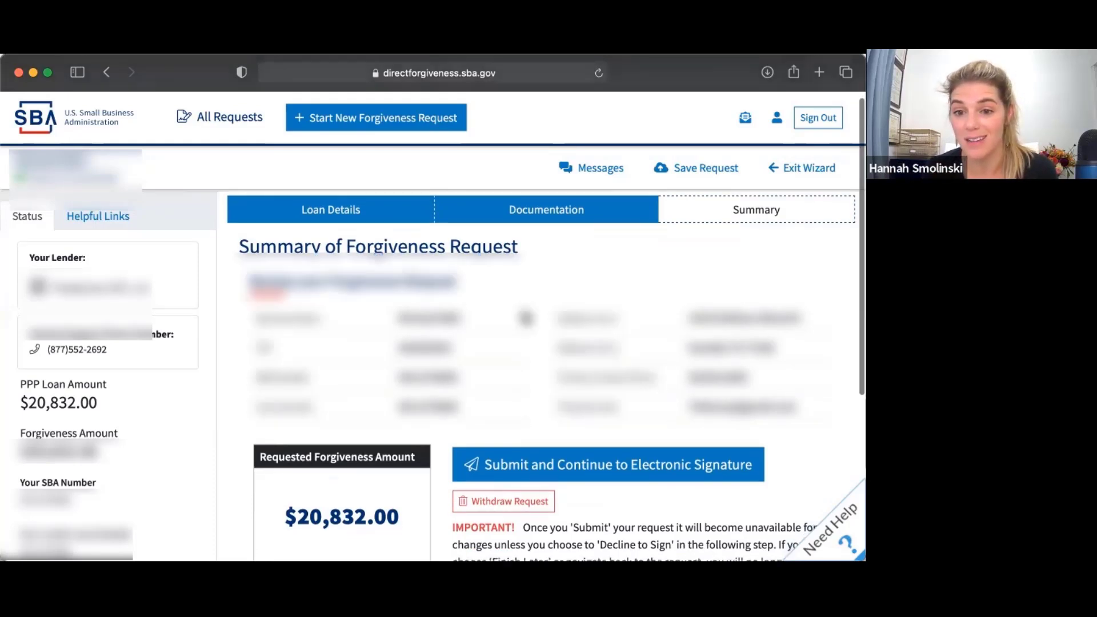
scroll(526, 318, down, 3)
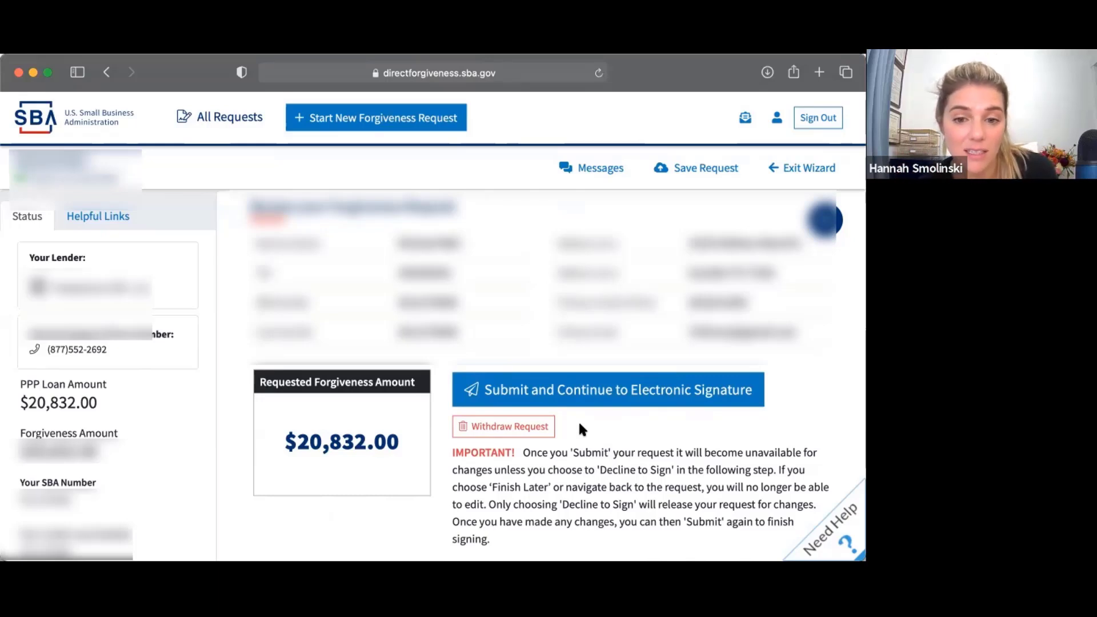
click(587, 393)
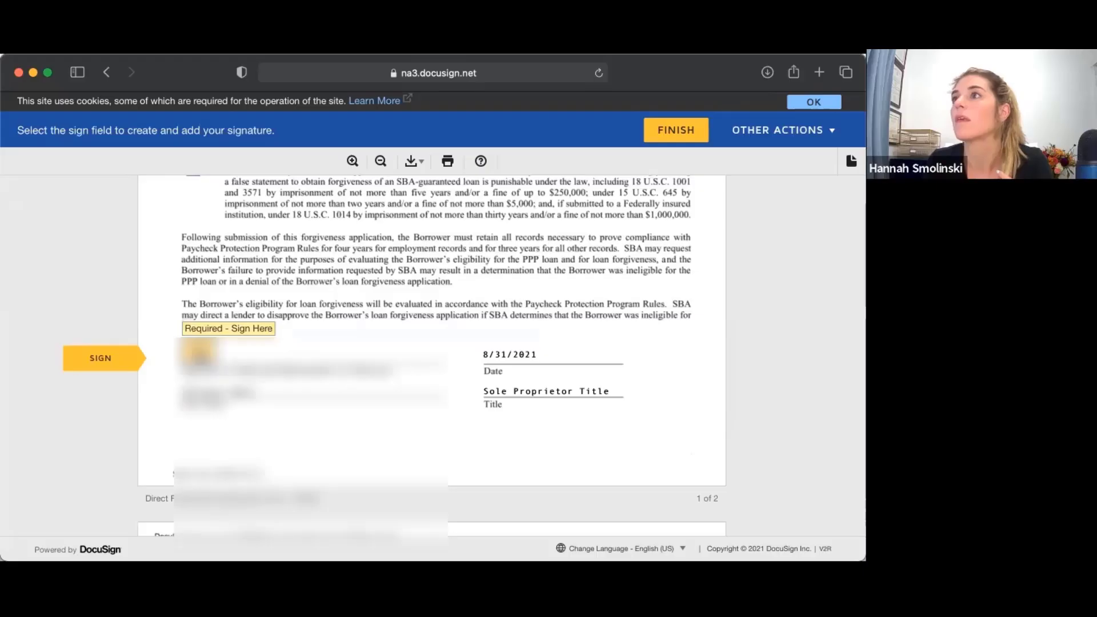
Agree to e-sign Form 3508S in DocuSign and finish the signed document.
click(298, 343)
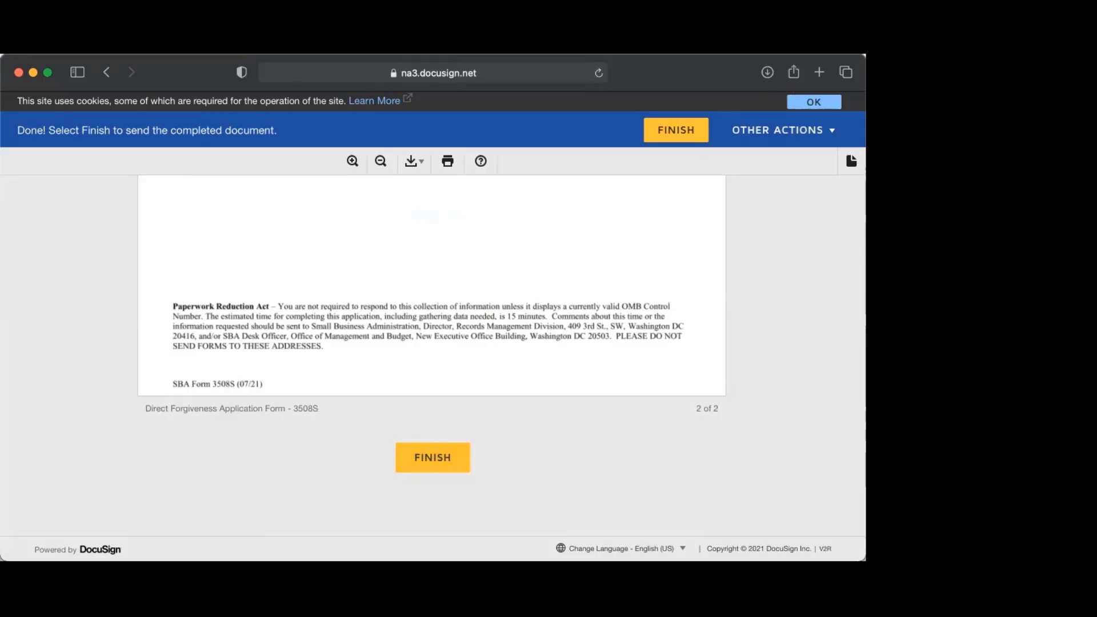
click(674, 126)
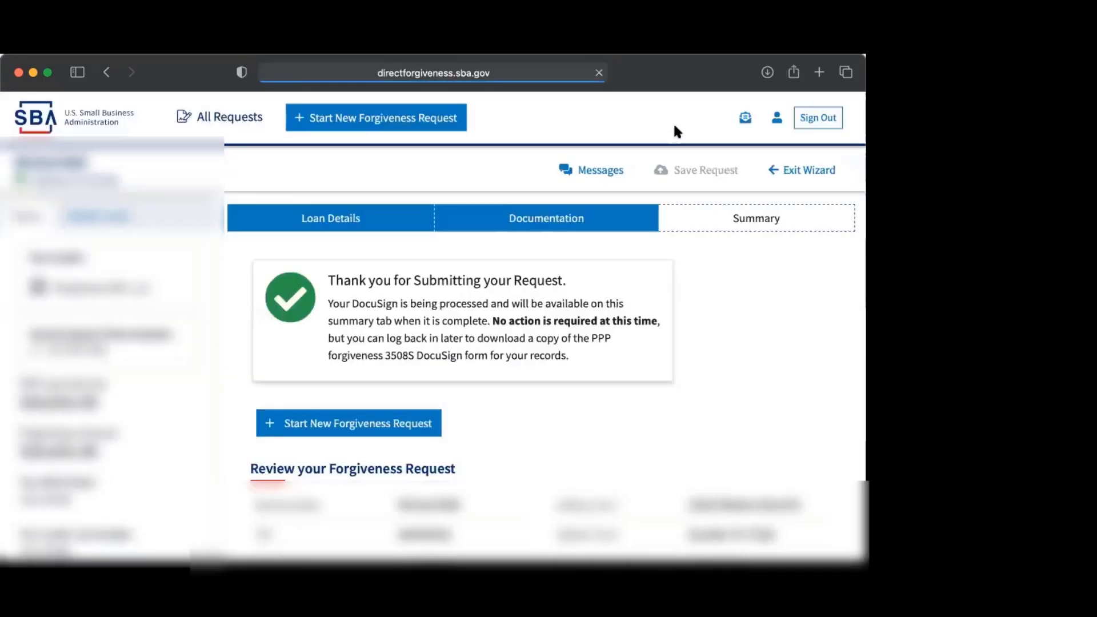